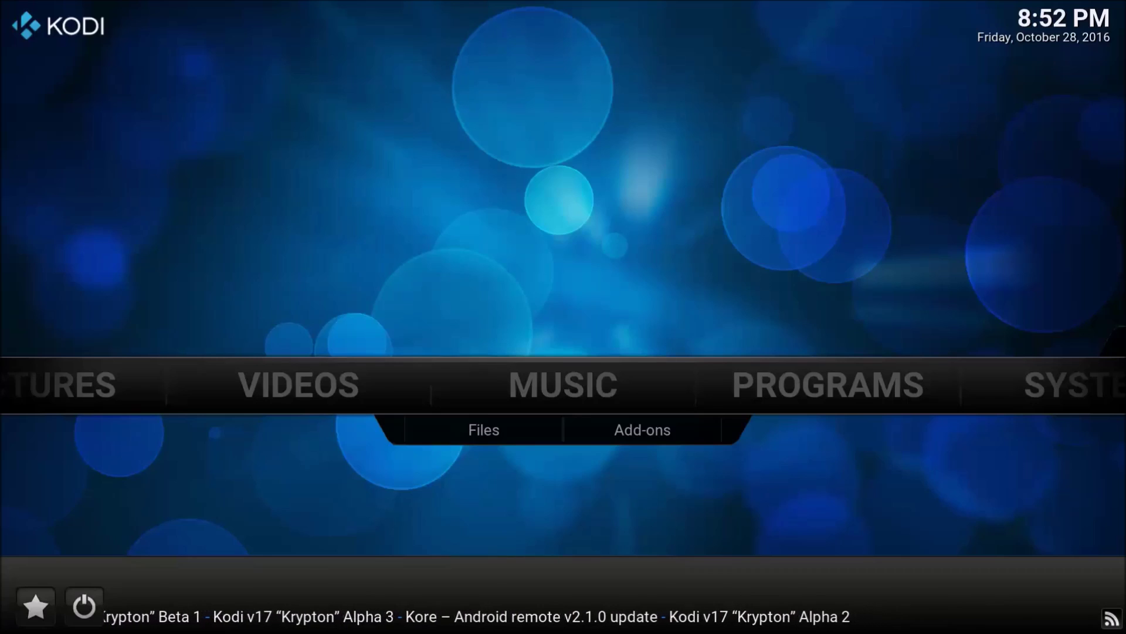
Step: Open the Addon Installer program add-on and search its add-ons for "easy"
key(Right)
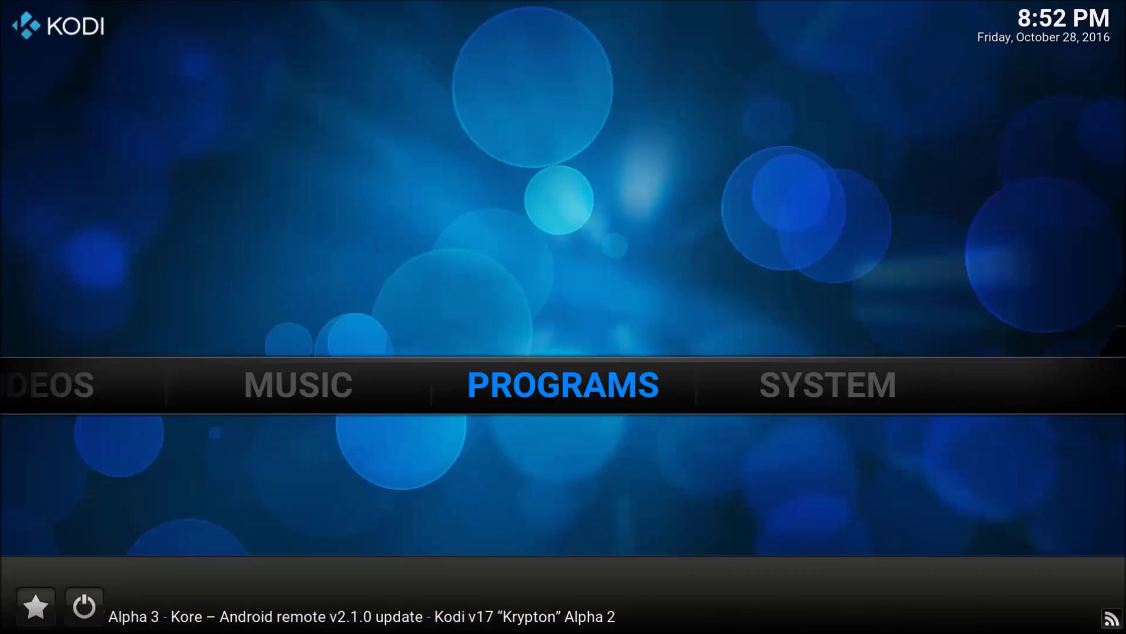
key(Return)
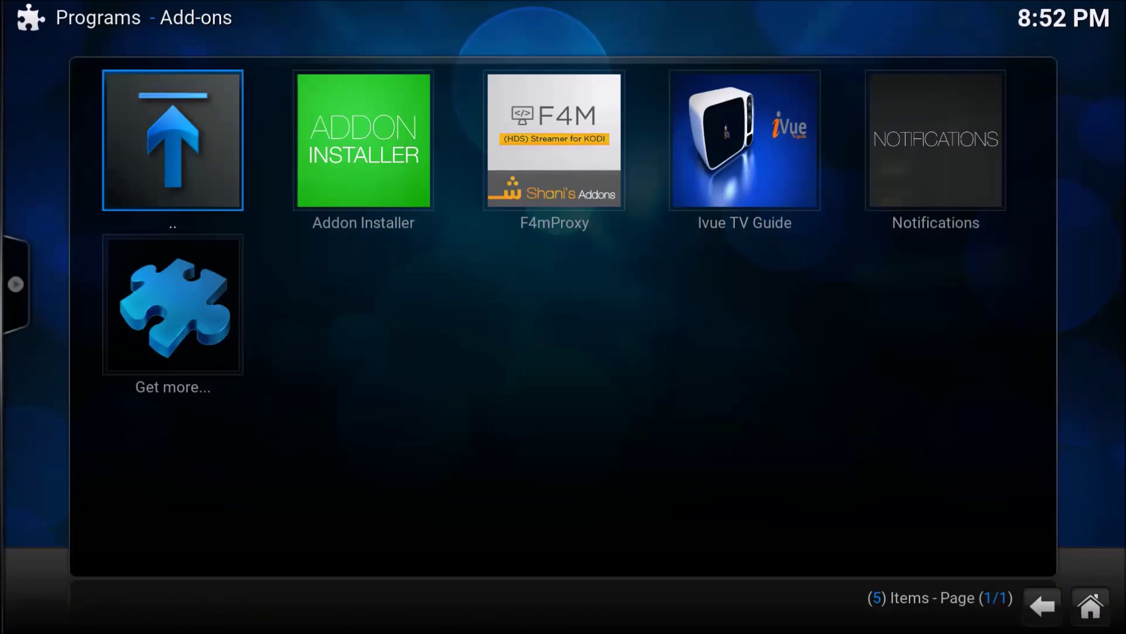
key(Right)
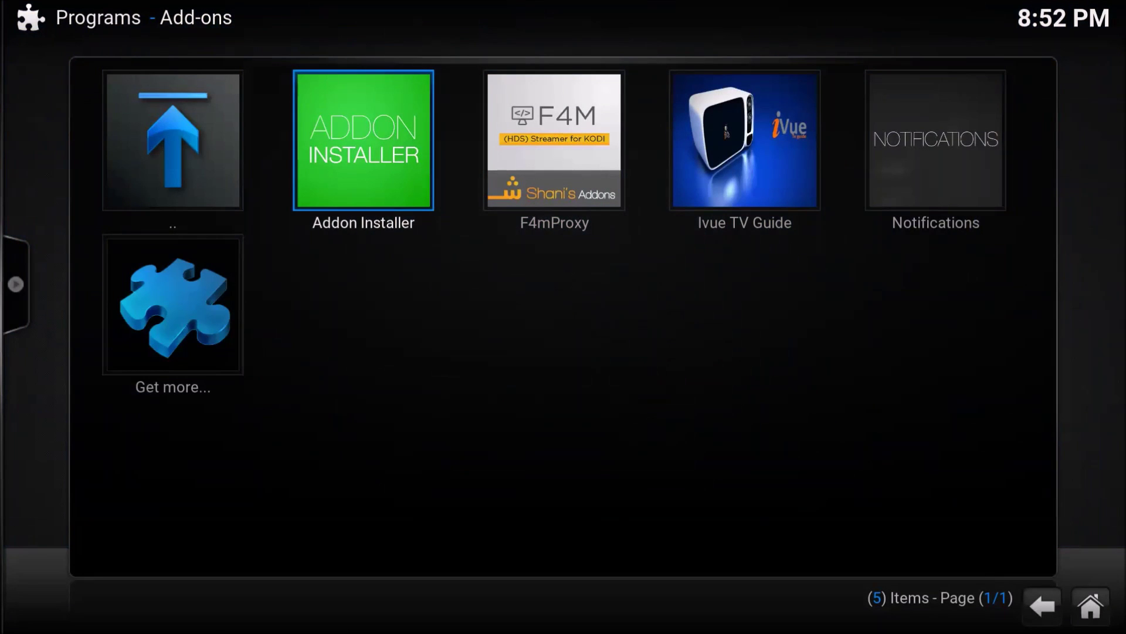
key(Return)
key(Right)
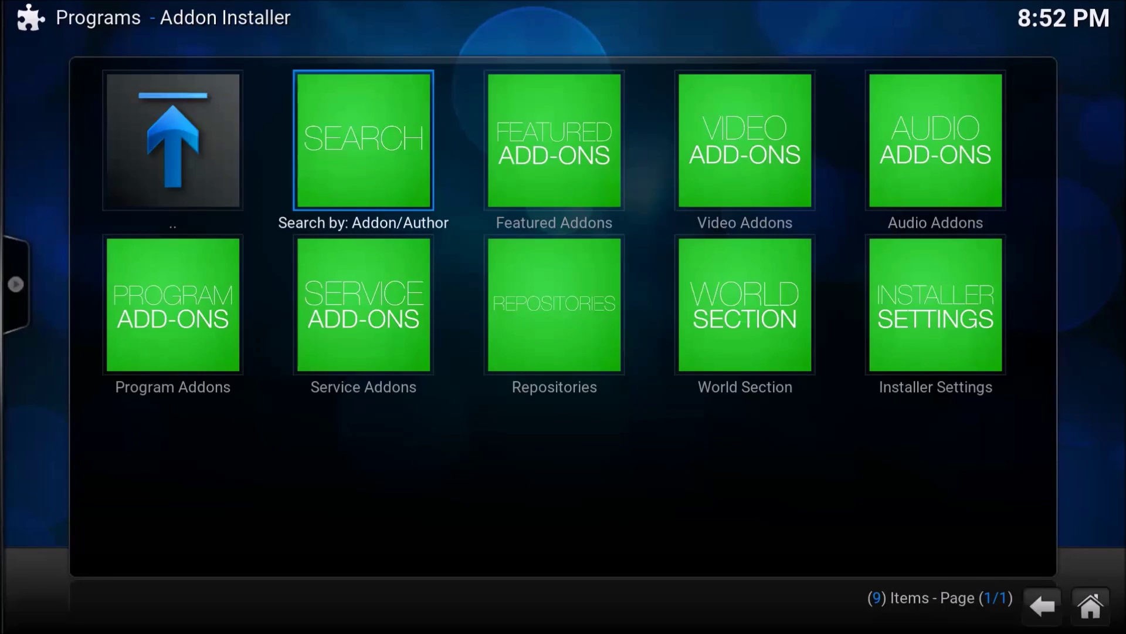
key(Return)
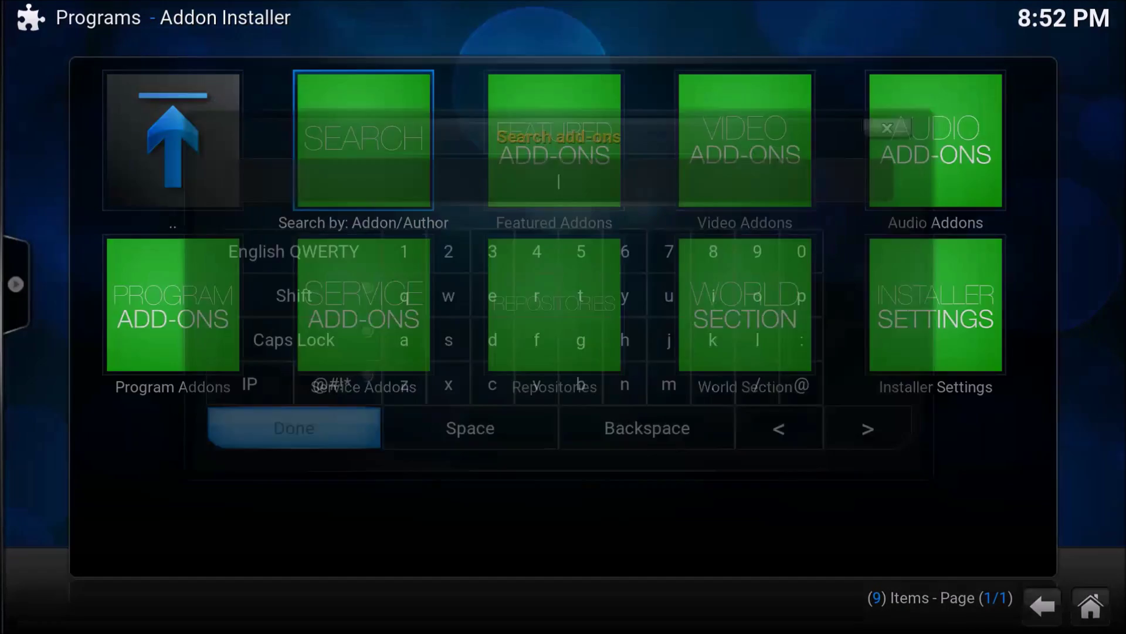
text(easy)
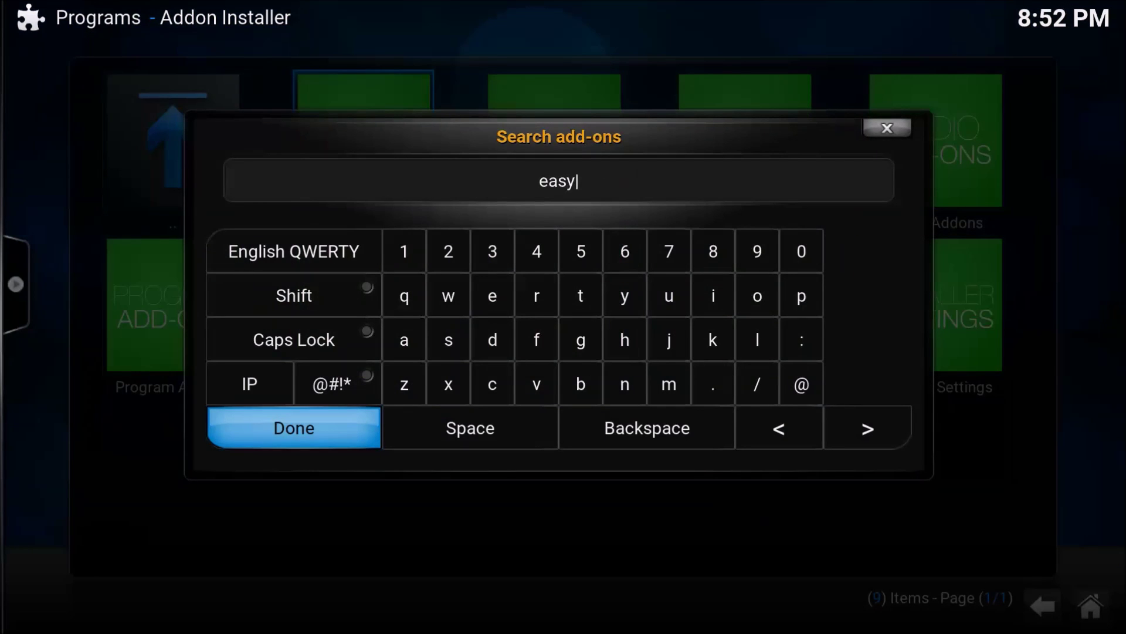
key(Return)
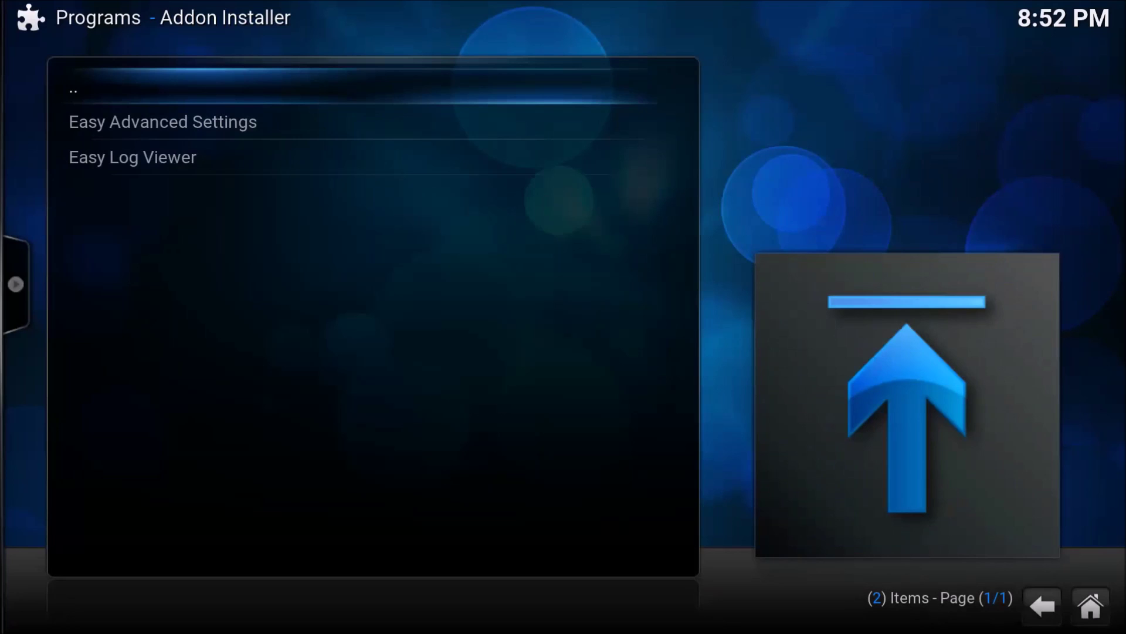
Step: Install the Easy Advanced Settings add-on from the search results and return to the home screen
key(Down)
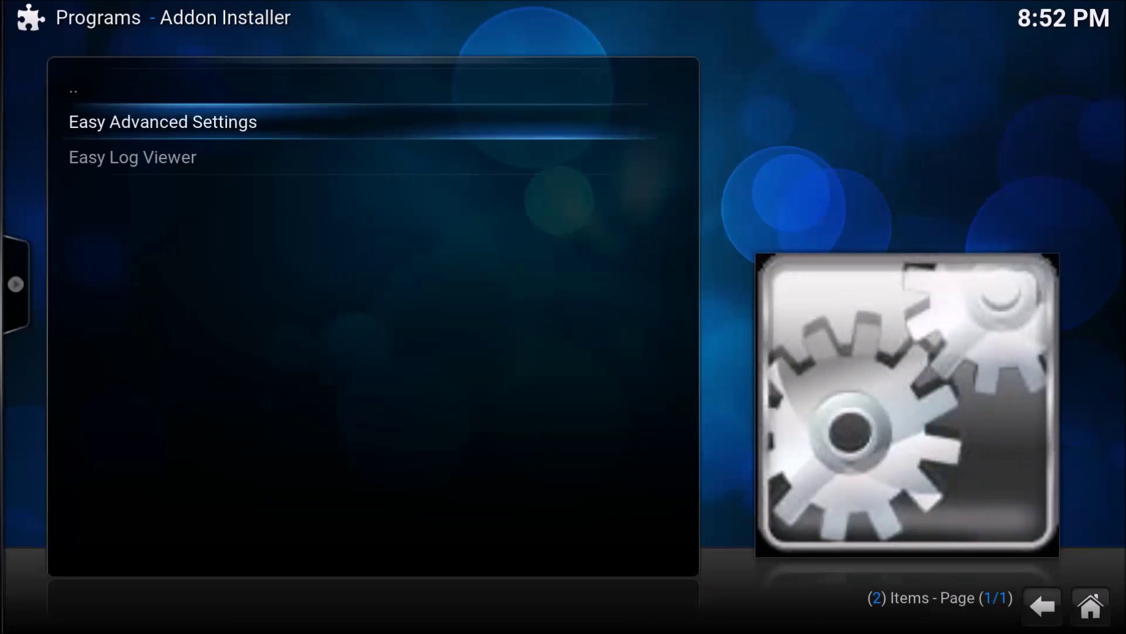
key(Return)
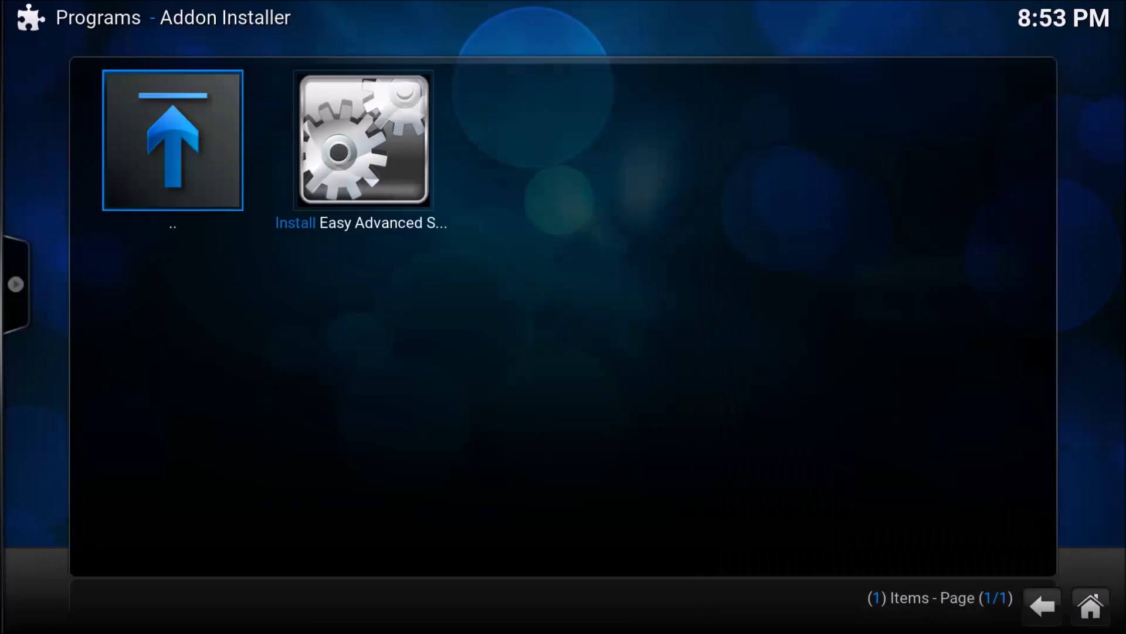
key(Right)
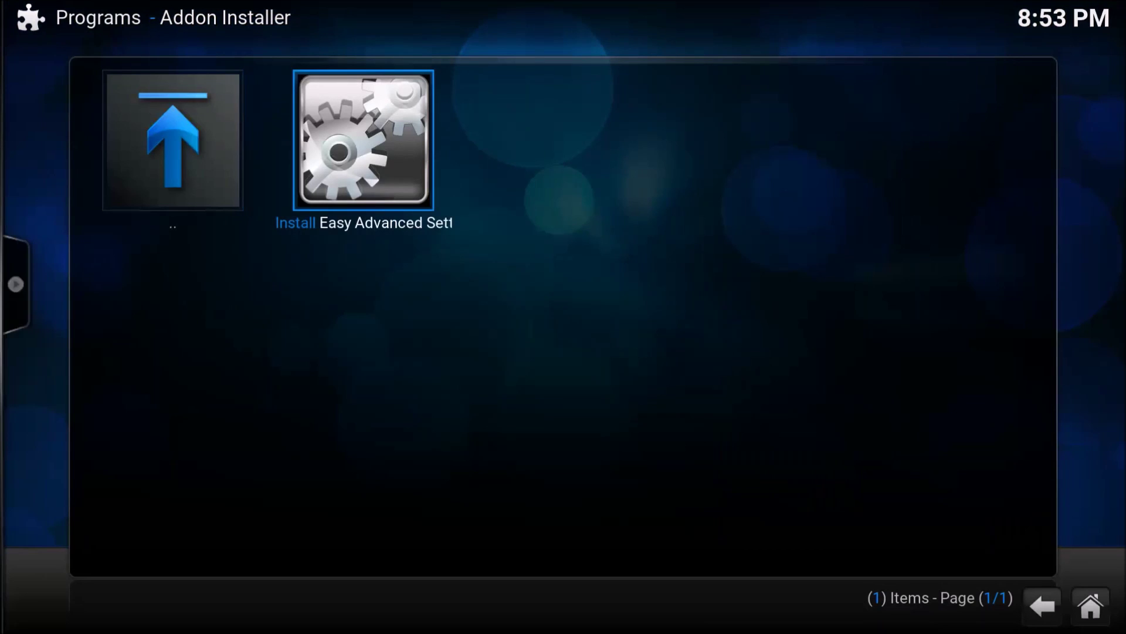
key(Return)
key(Left)
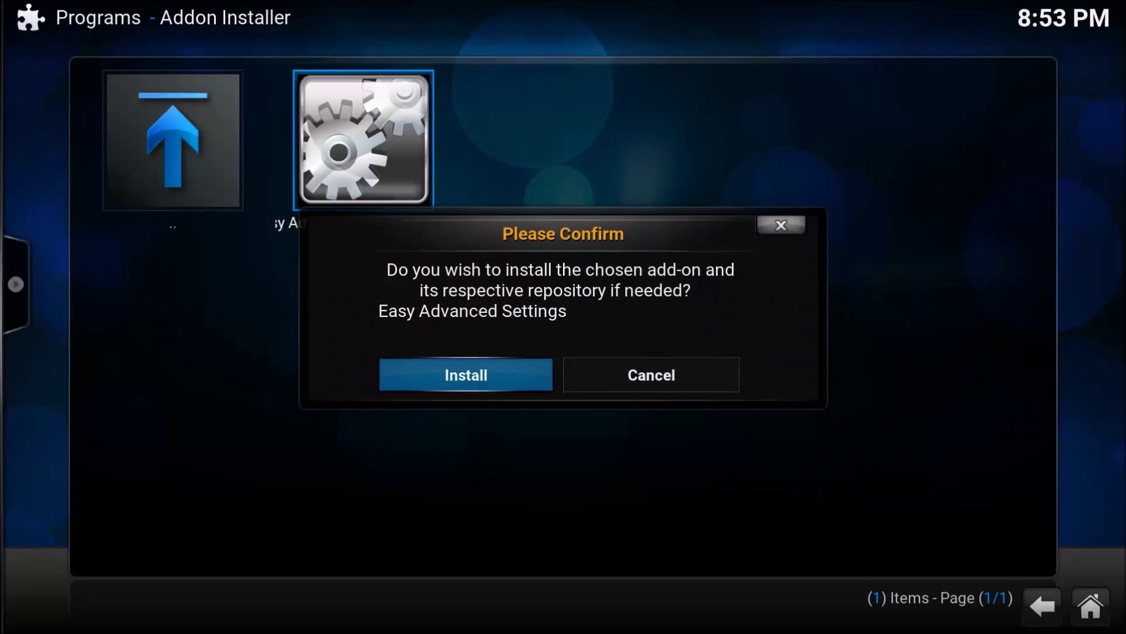
key(Return)
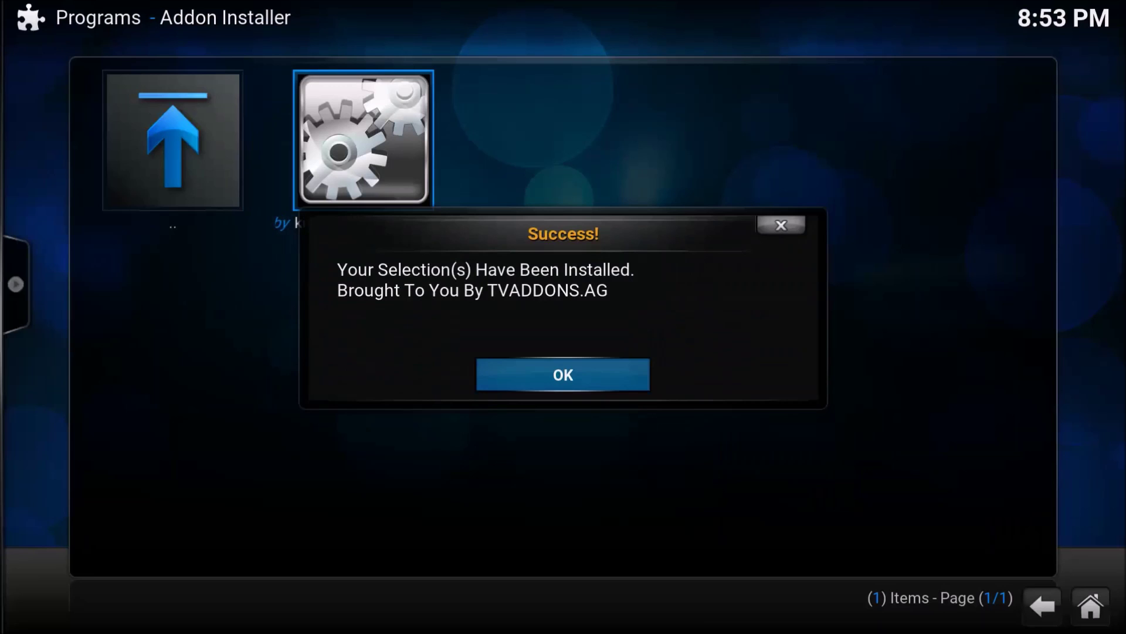
key(Return)
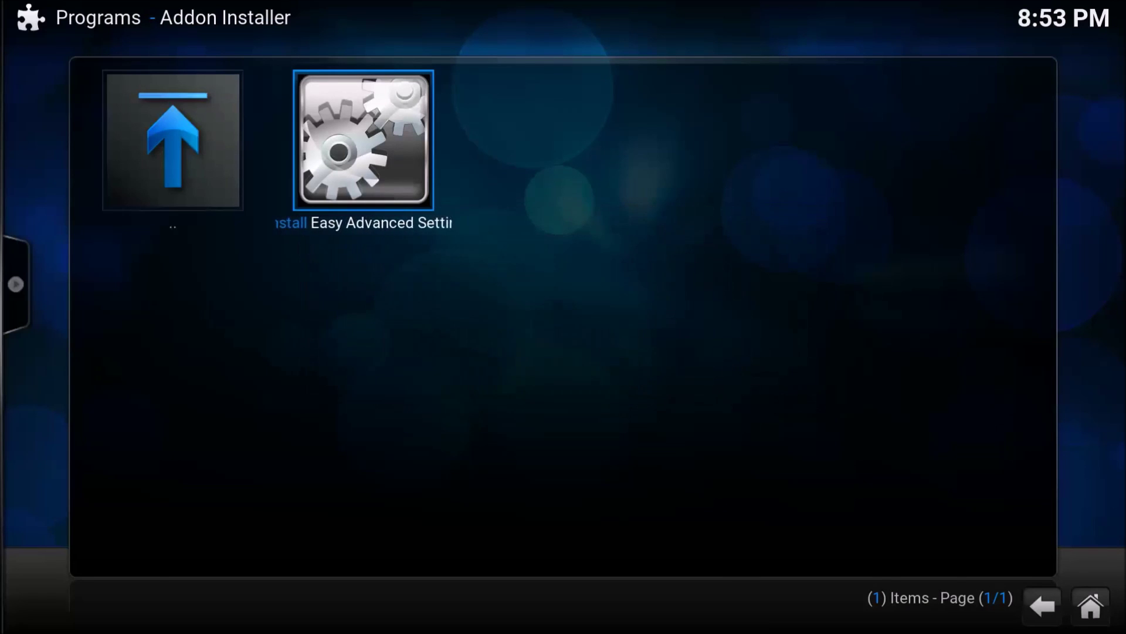
key(BackSpace)
key(BackSpace)
key(BackSpace)
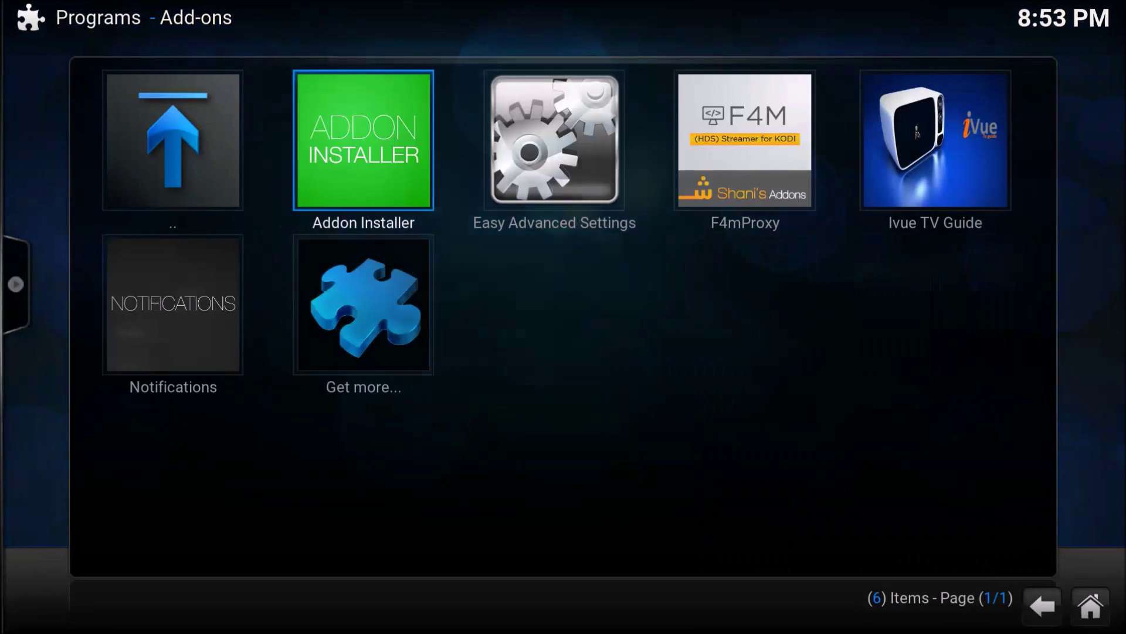
key(BackSpace)
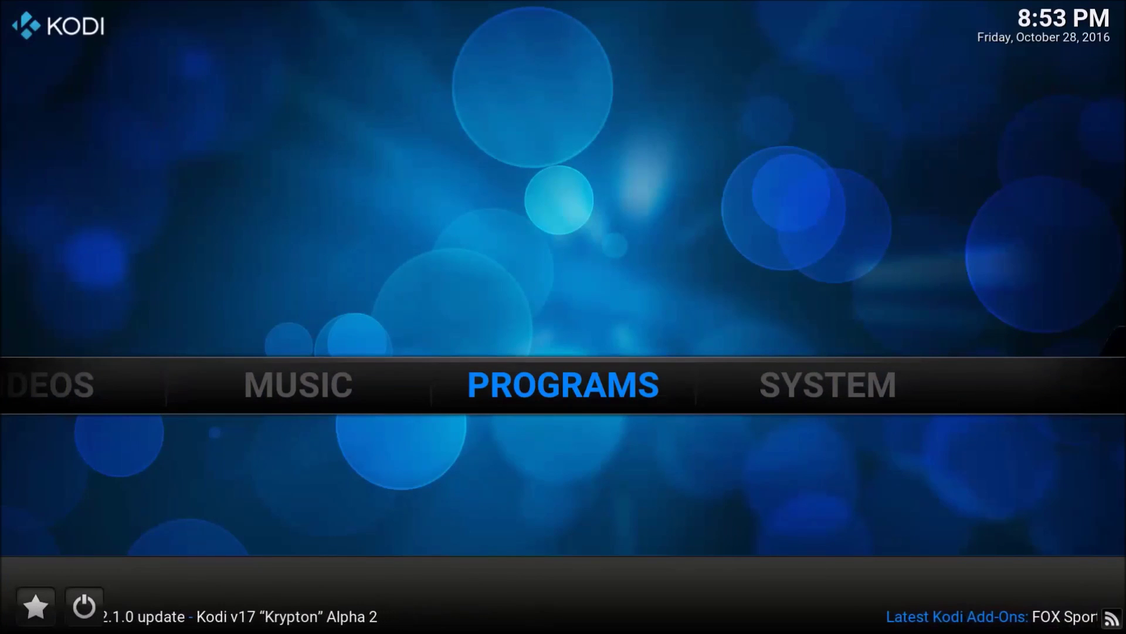
Step: Check the free memory in the System info summary, and return to the home screen
key(Right)
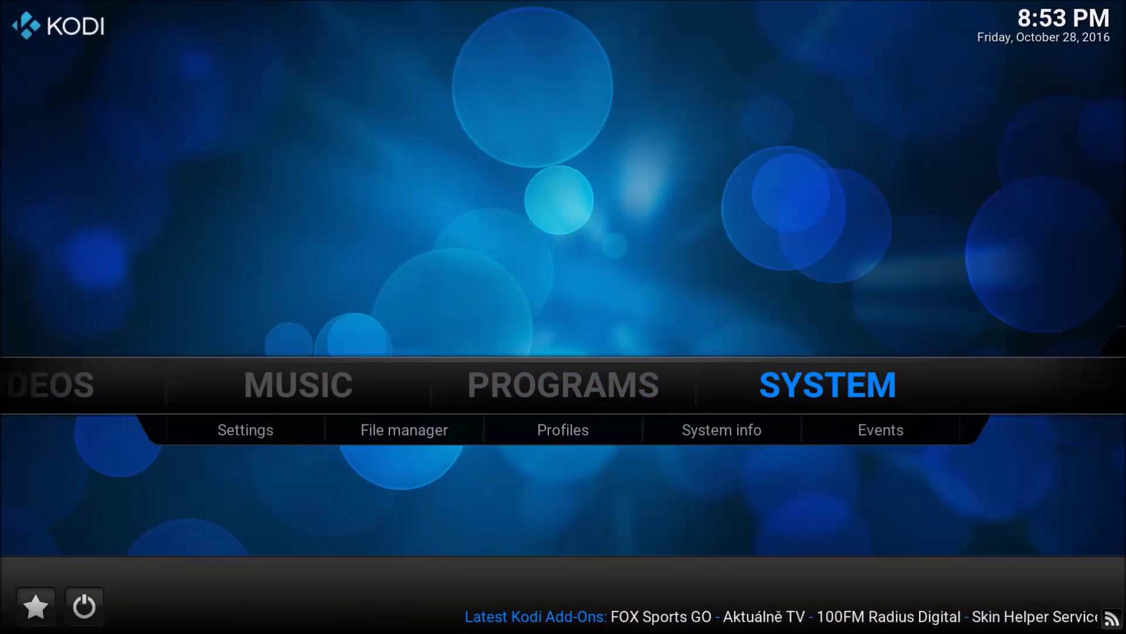
key(Down)
key(Right)
key(Right)
key(Right)
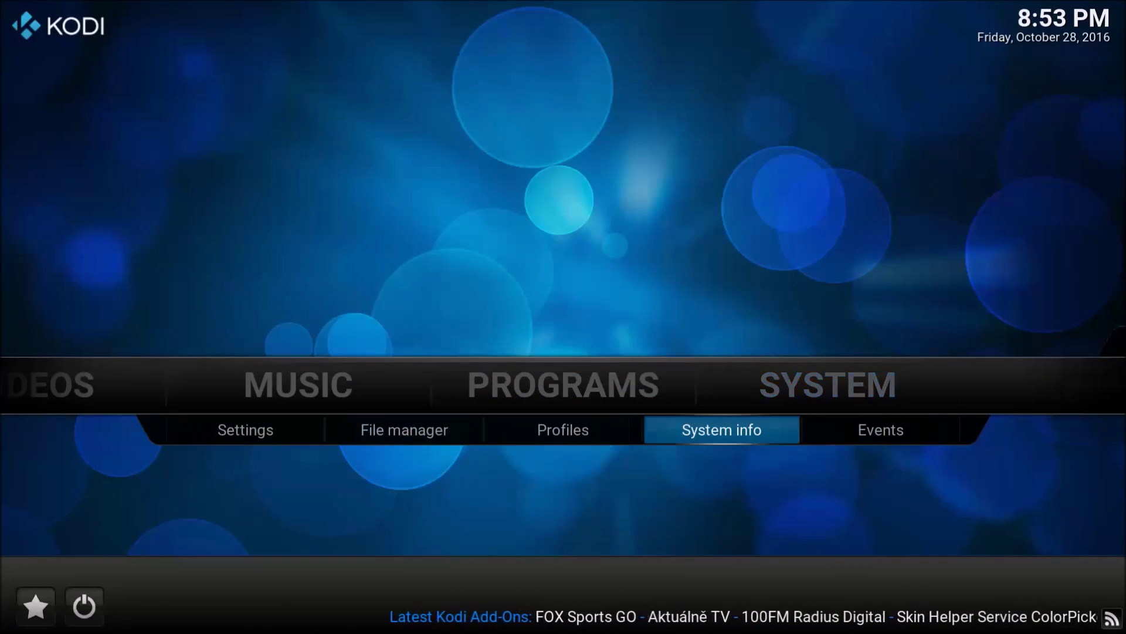
key(Return)
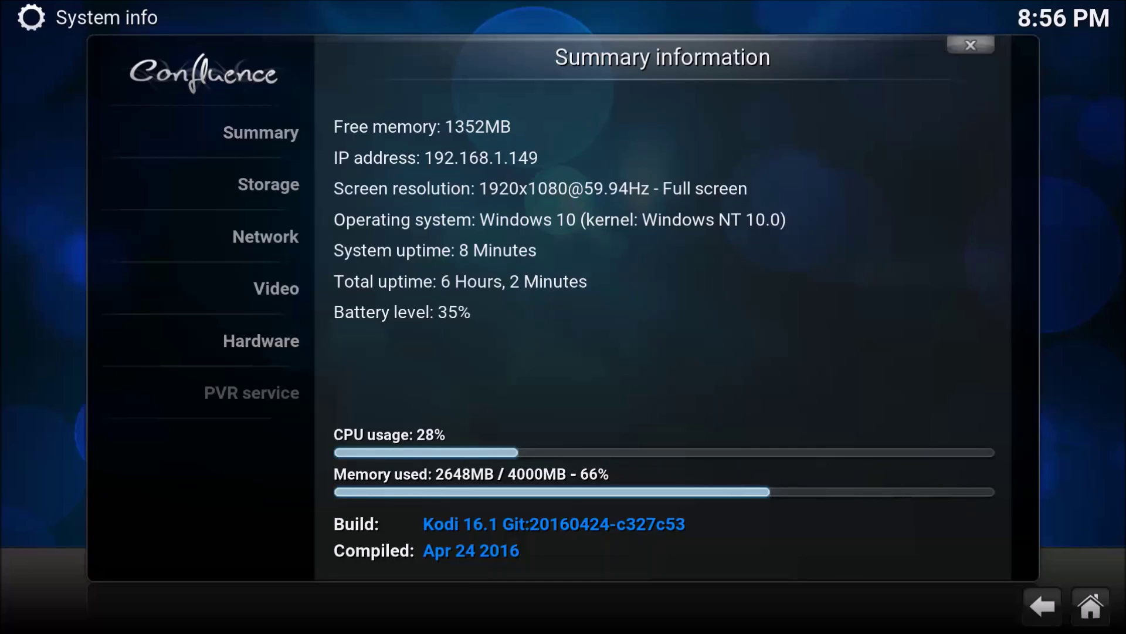
key(Escape)
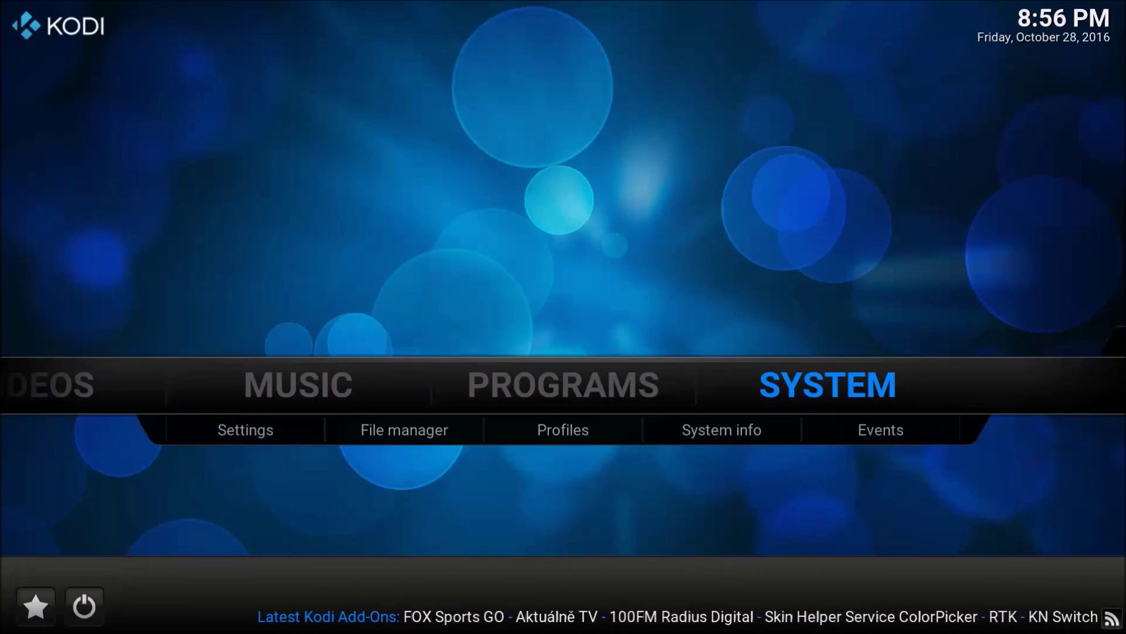
Step: Launch the Easy Advanced Settings program add-on and open its Edit Settings categories
key(Left)
key(Return)
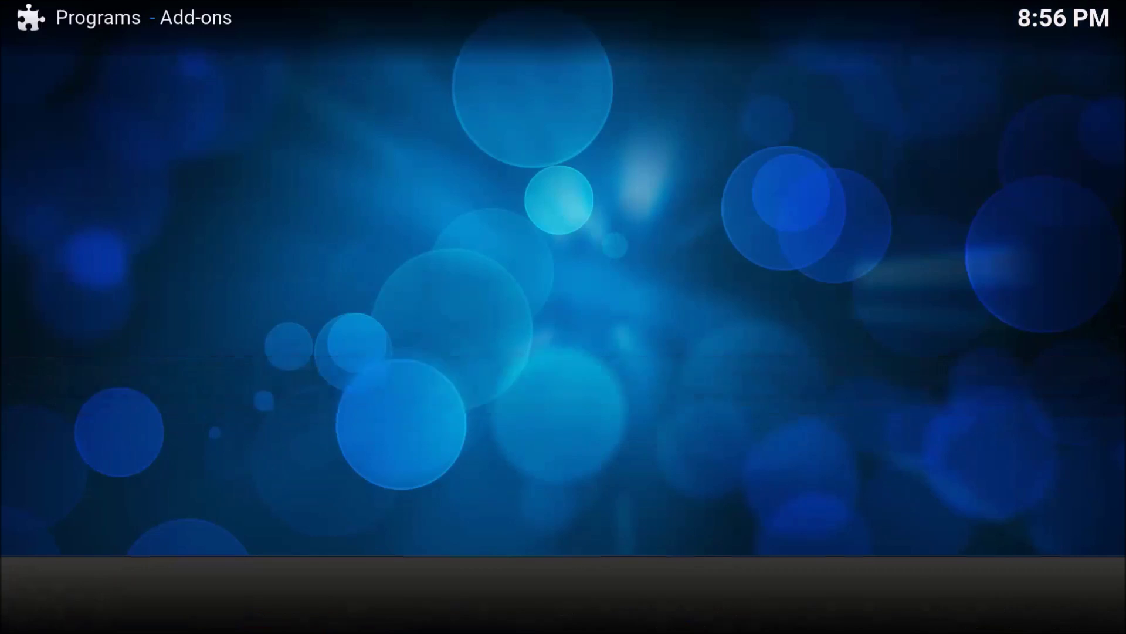
key(Right)
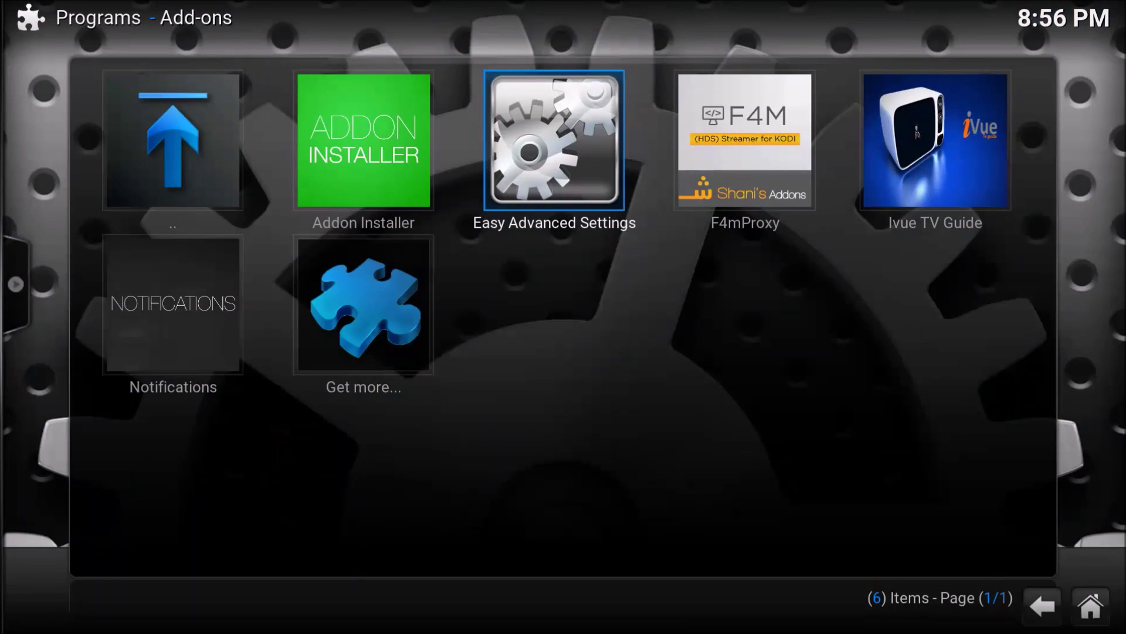
key(Return)
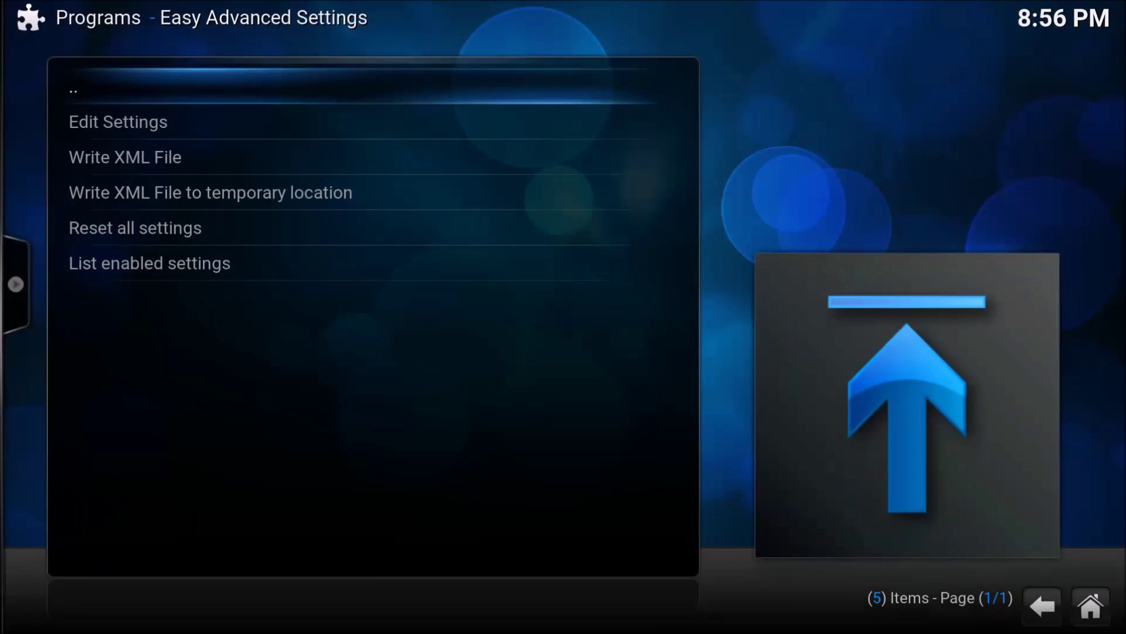
key(Down)
key(Return)
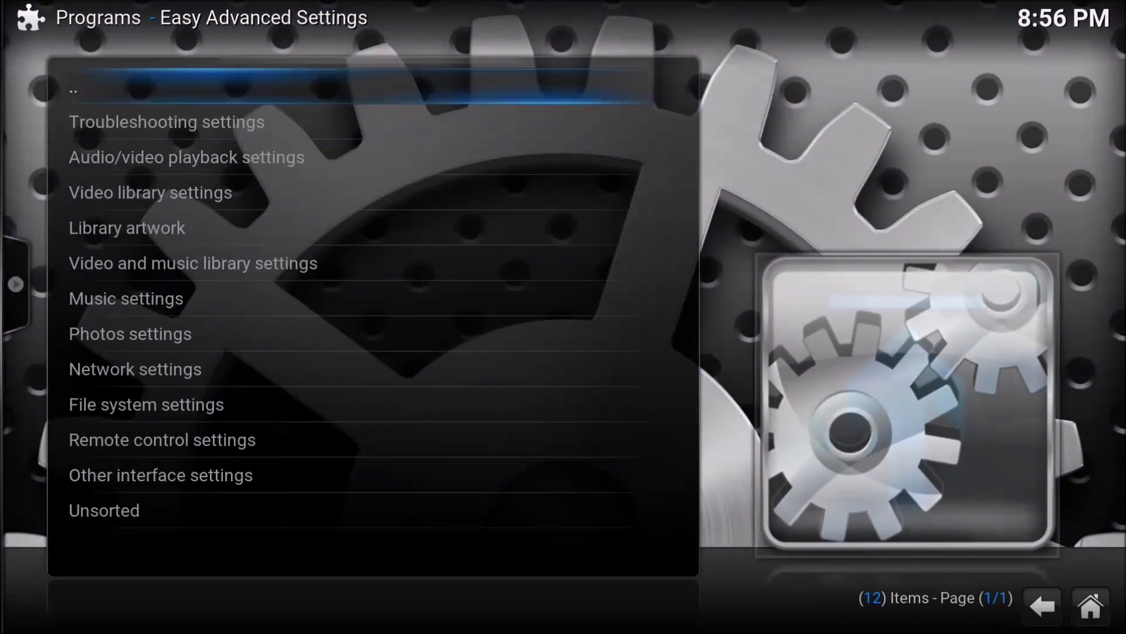
Step: Open the Network settings category of Easy Advanced Settings
key(Down)
key(Down)
key(Down)
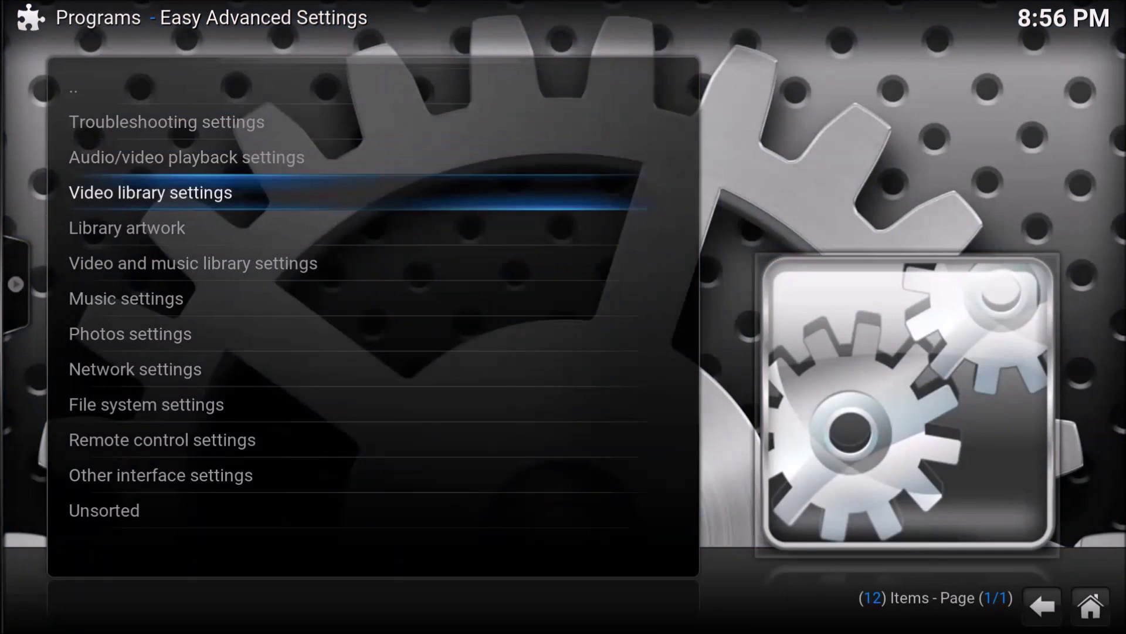
key(Down)
key(Down)
key(Down)
key(Down)
key(Return)
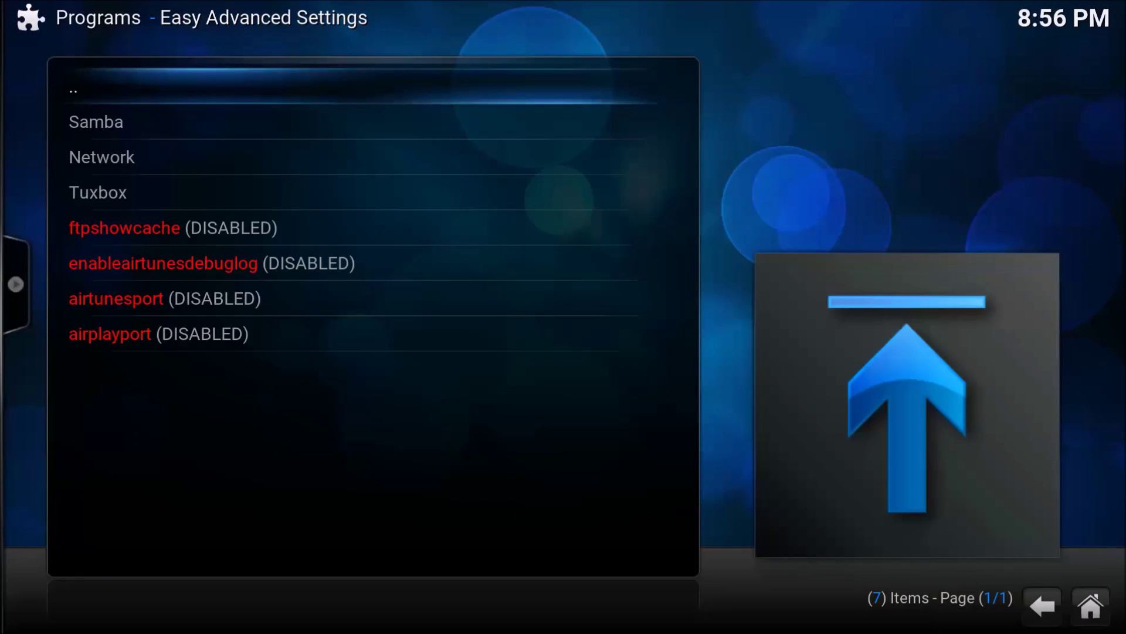
Step: Open the Network group within the Network settings category
key(Down)
key(Down)
key(Down)
key(Down)
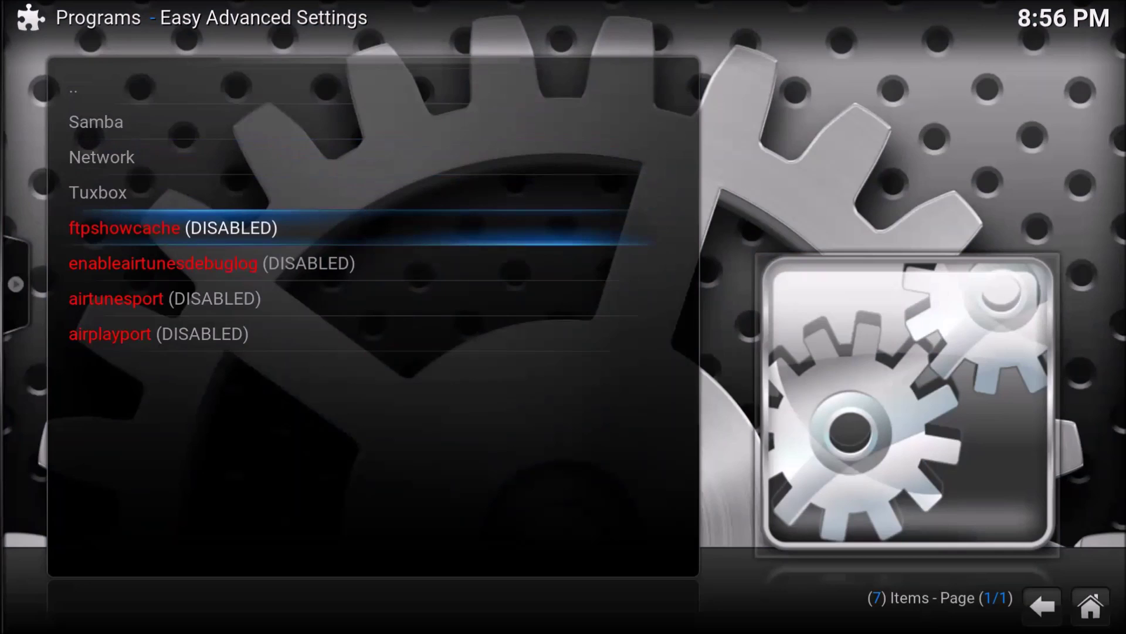
key(Up)
key(Up)
key(Return)
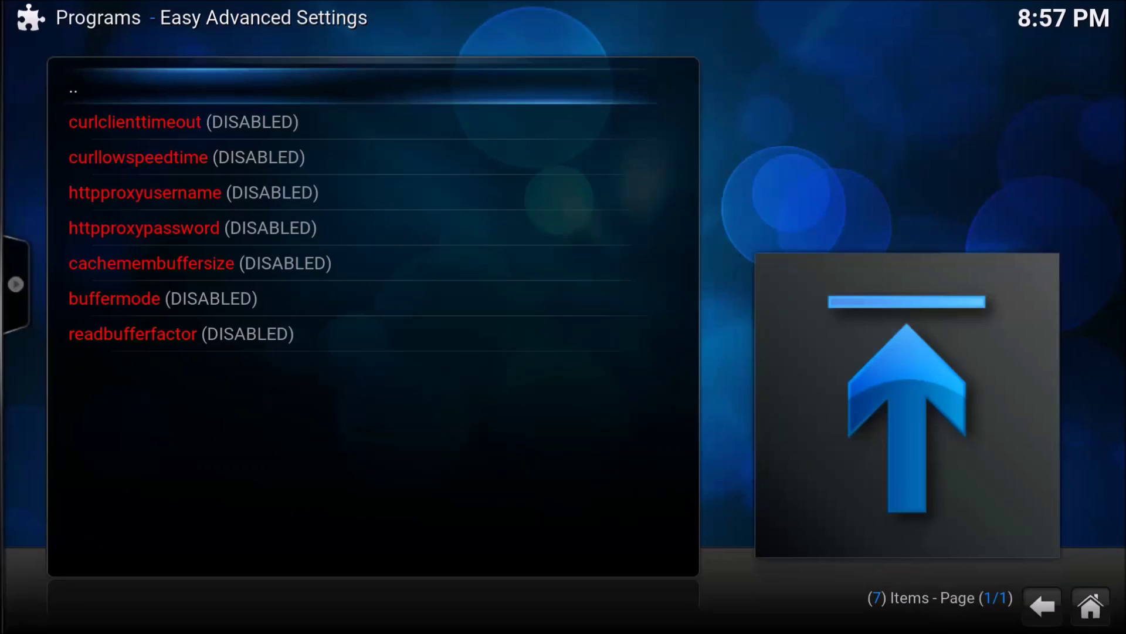
Step: Set the curlclienttimeout value to 10
key(Down)
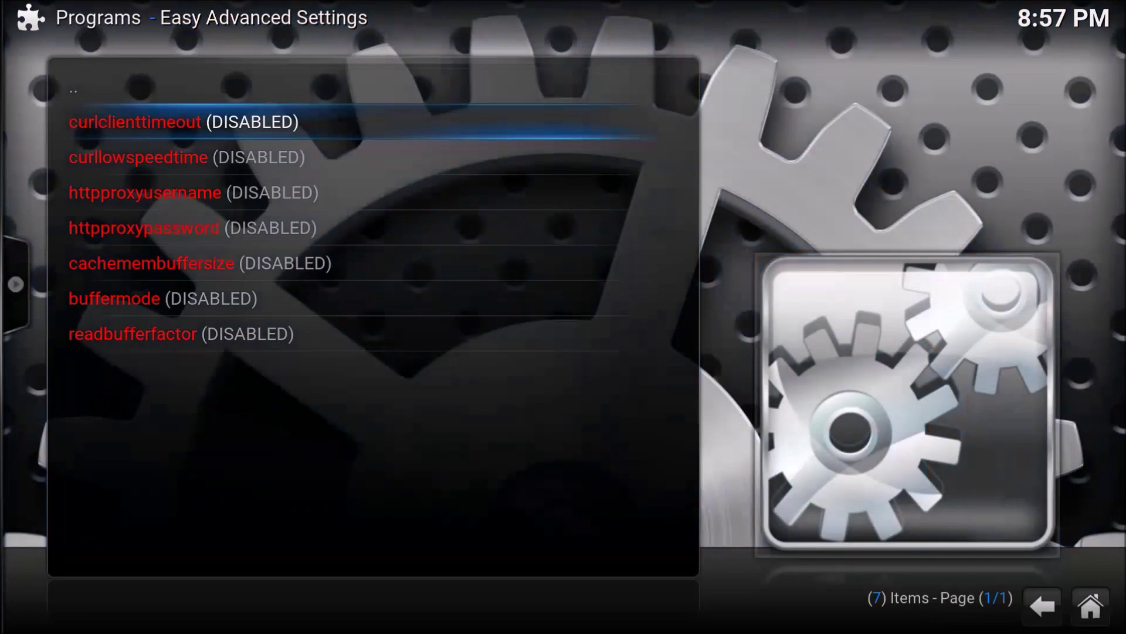
key(Return)
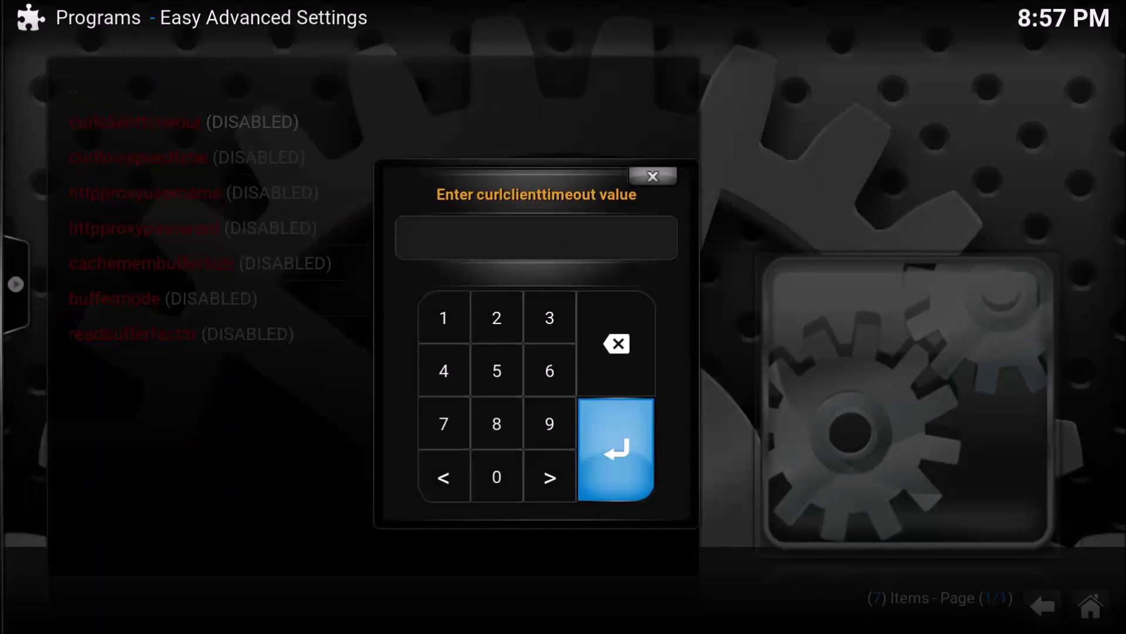
text(10)
key(Return)
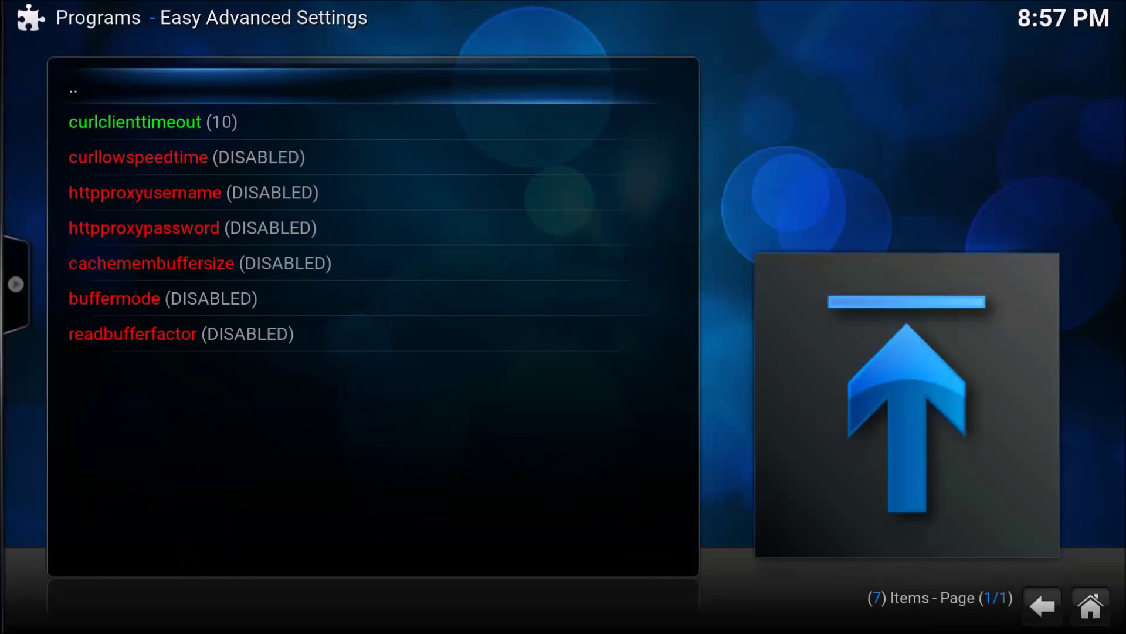
Step: Set curllowspeedtime to 10 and choose option 2 for buffermode
key(Down)
key(Down)
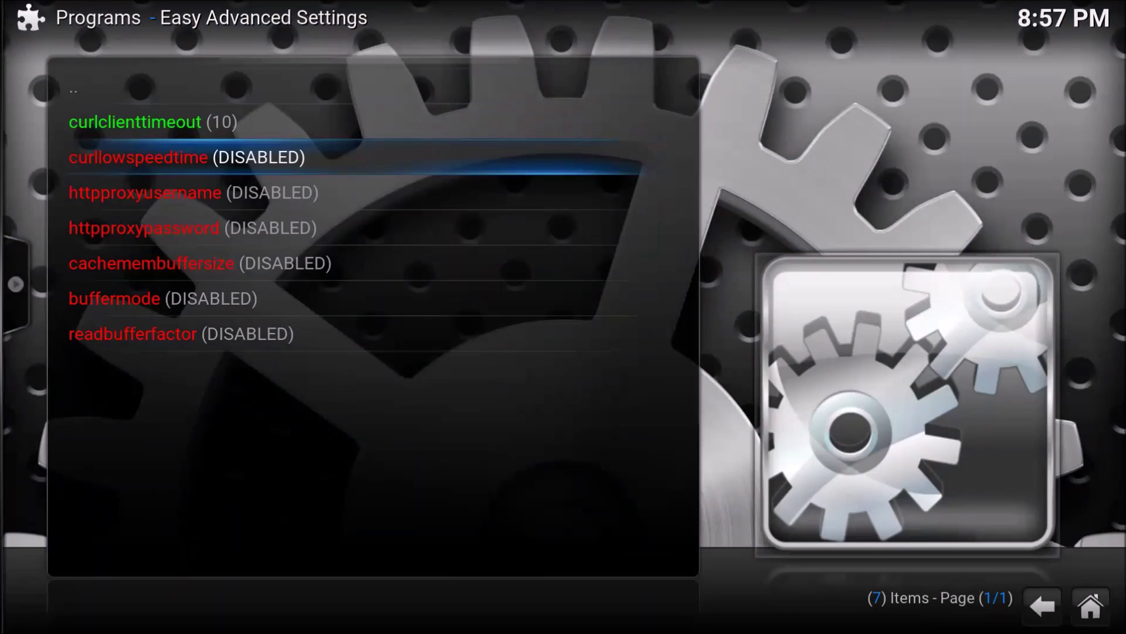
key(Return)
text(1)
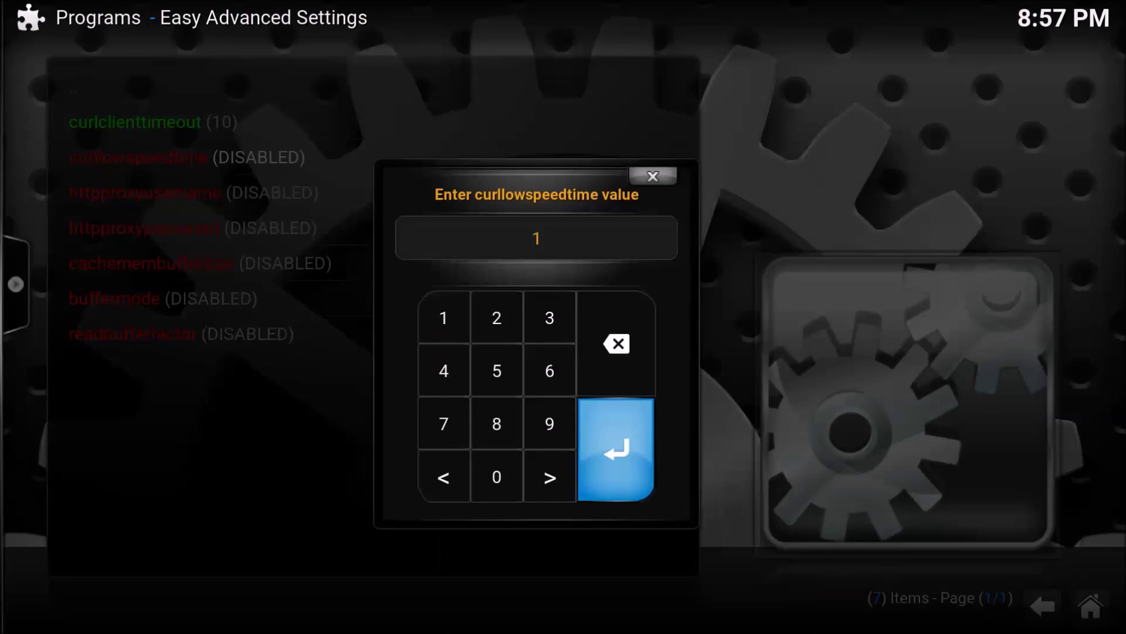
text(0)
key(Return)
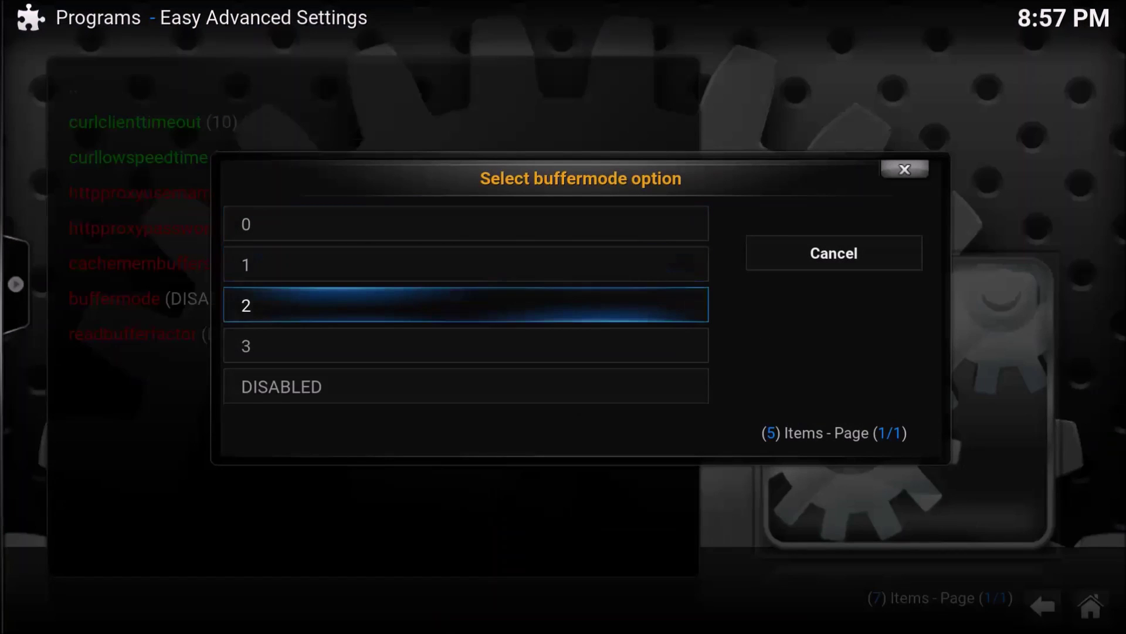
key(Return)
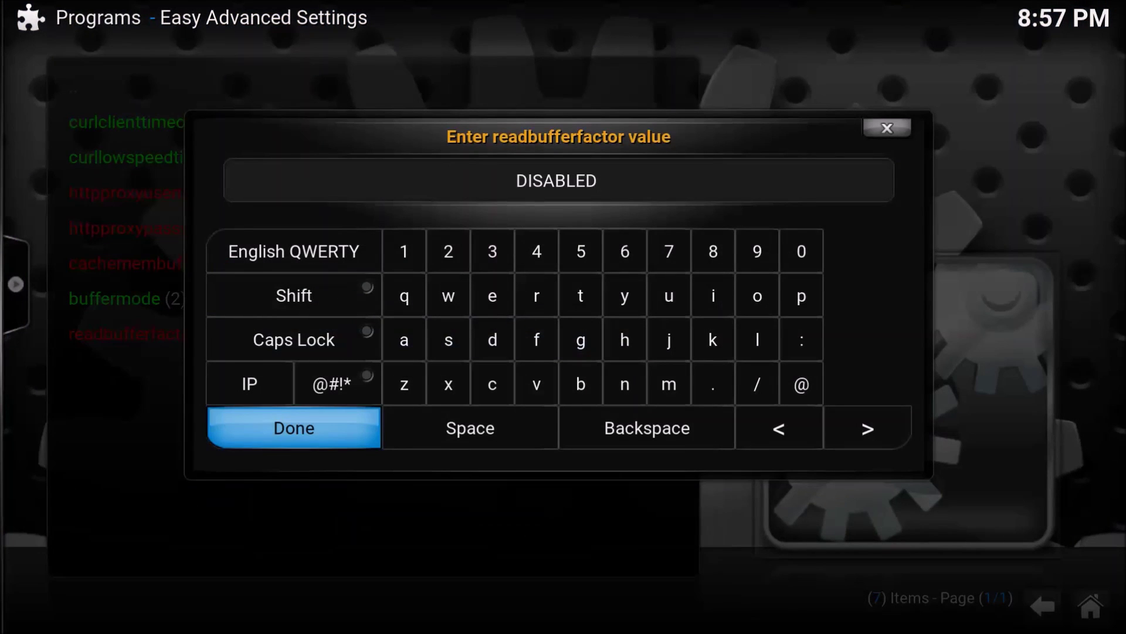
Step: Replace the readbufferfactor value with 5
key(BackSpace)
key(BackSpace)
key(BackSpace)
key(BackSpace)
key(BackSpace)
key(BackSpace)
key(BackSpace)
key(BackSpace)
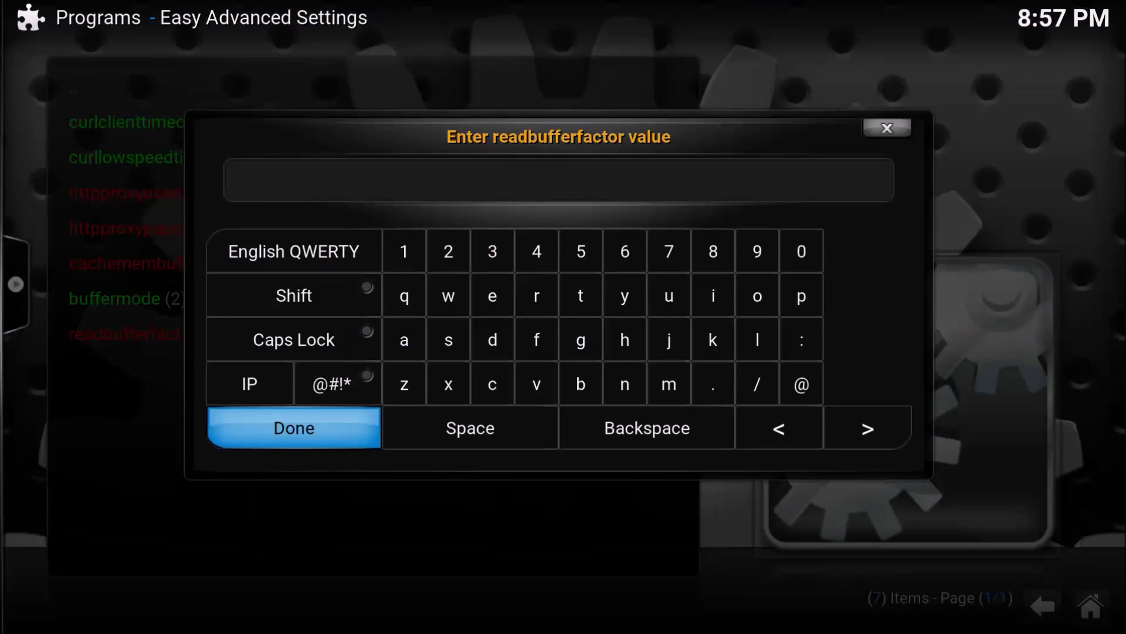
text(5)
key(Return)
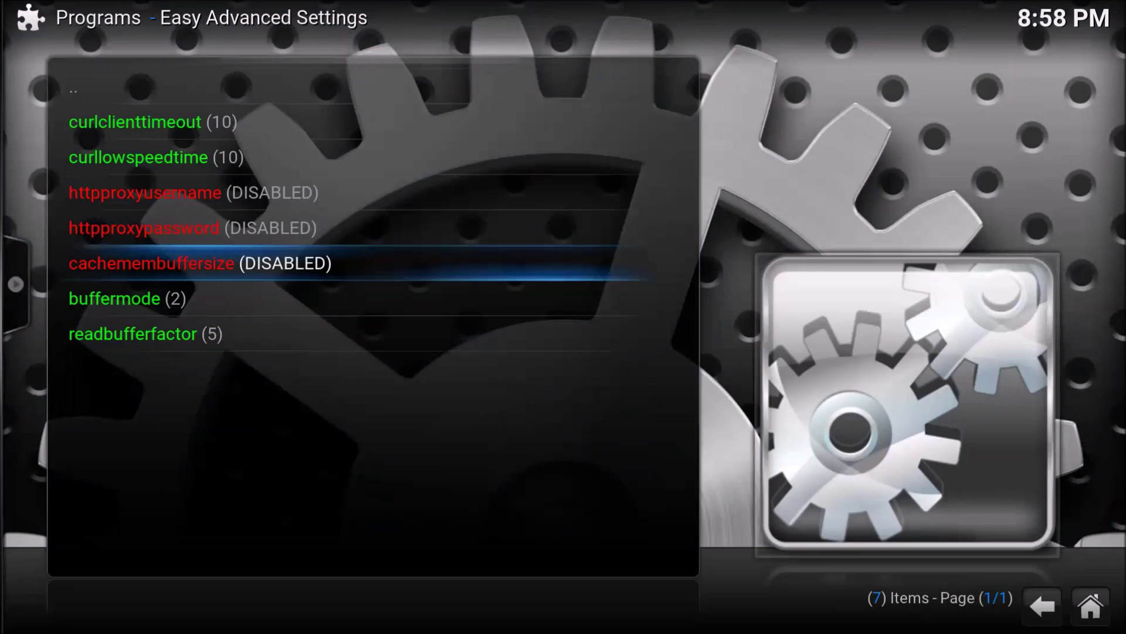
Step: Set the cachemembuffersize value to 472907776
key(Return)
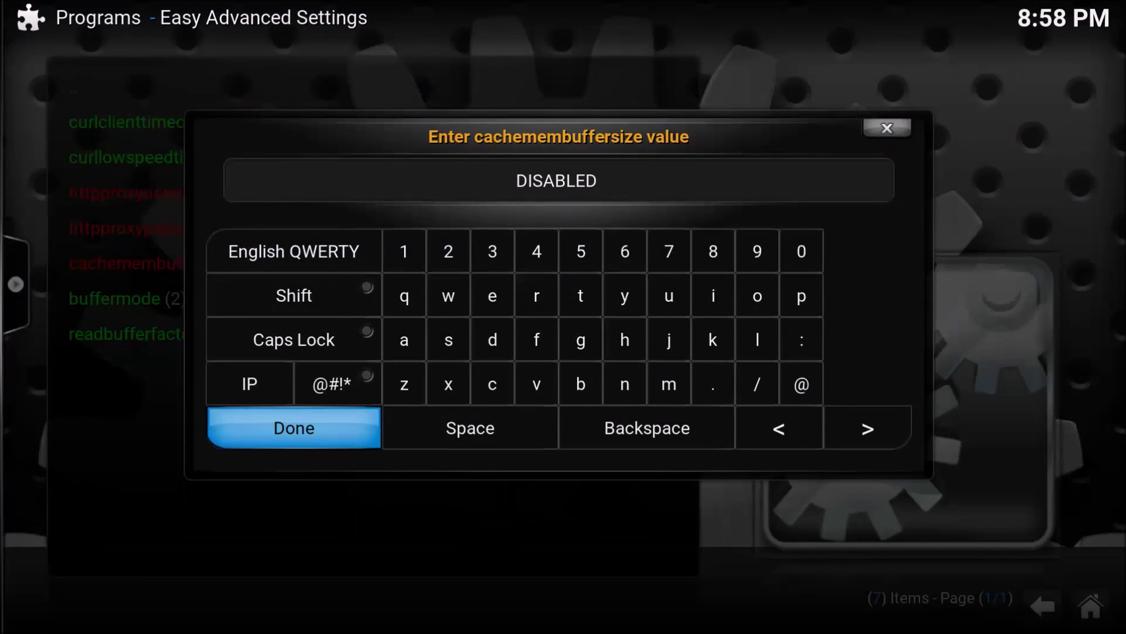
key(BackSpace)
key(BackSpace)
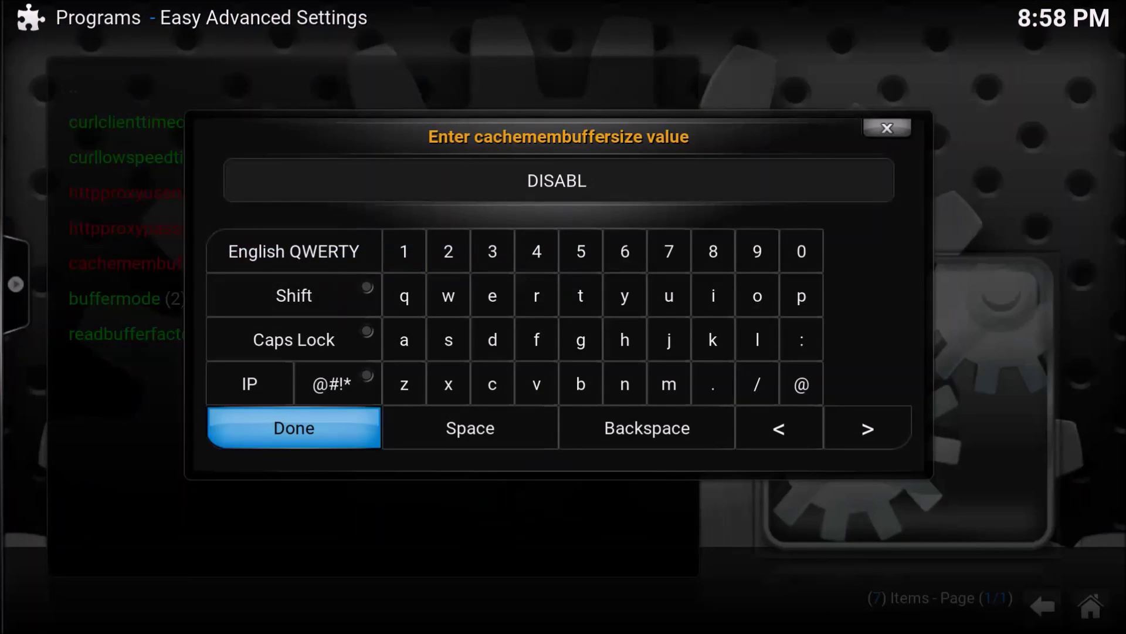
key(BackSpace)
key(BackSpace)
key(BackSpace)
key(BackSpace)
key(BackSpace)
key(BackSpace)
text(47290777)
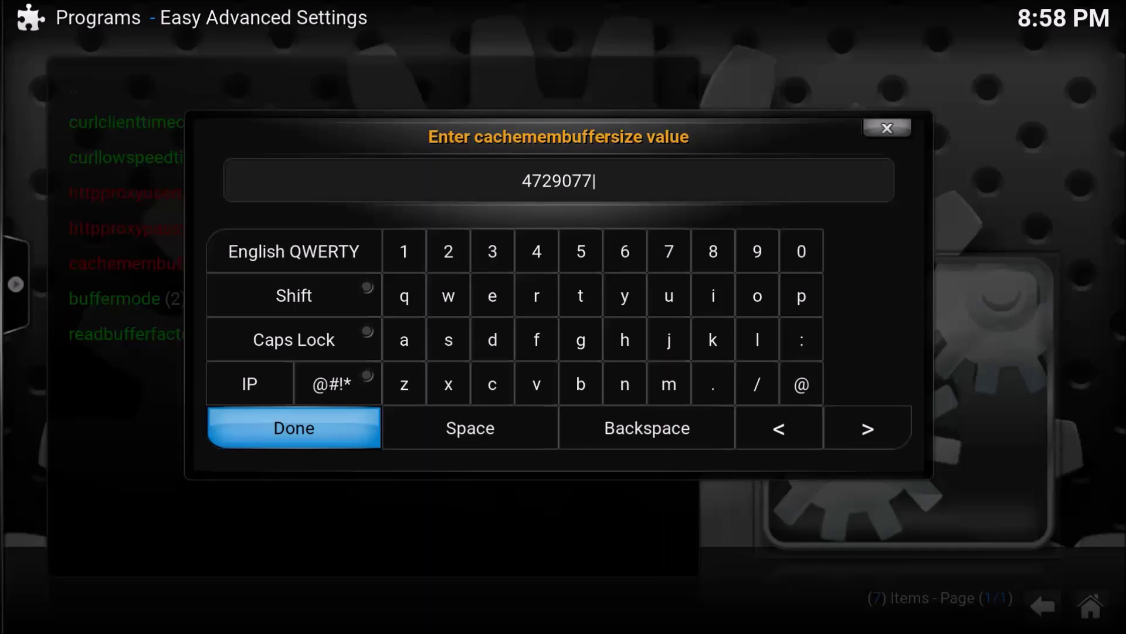
text(6)
key(Return)
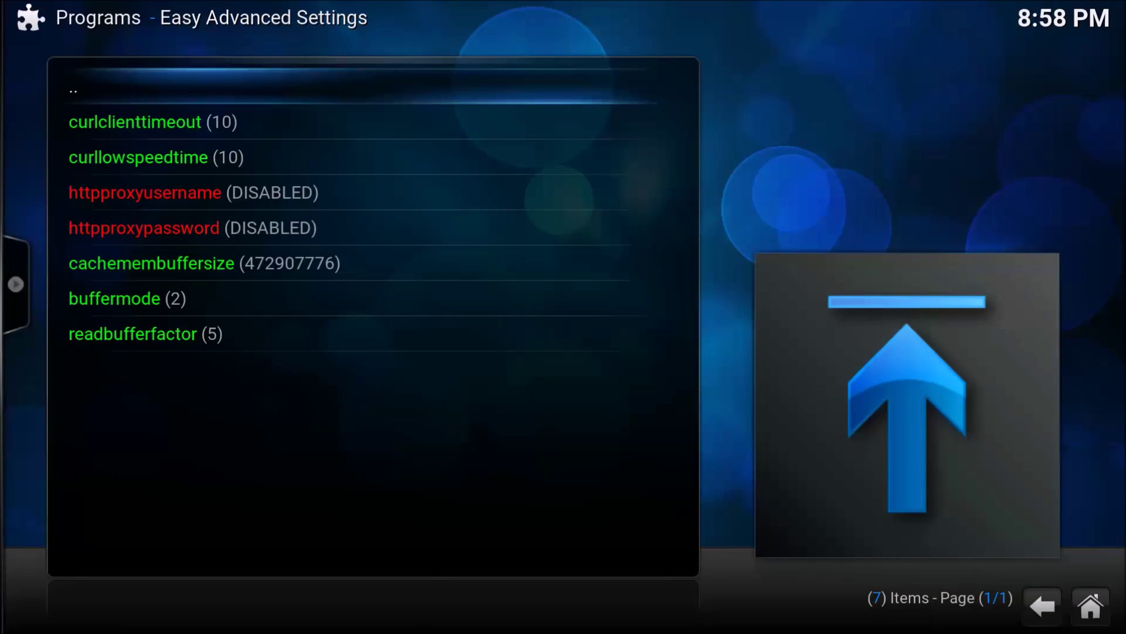
Step: Write the configured advanced settings to the XML file from the add-on's main list, and return to the home screen
key(Return)
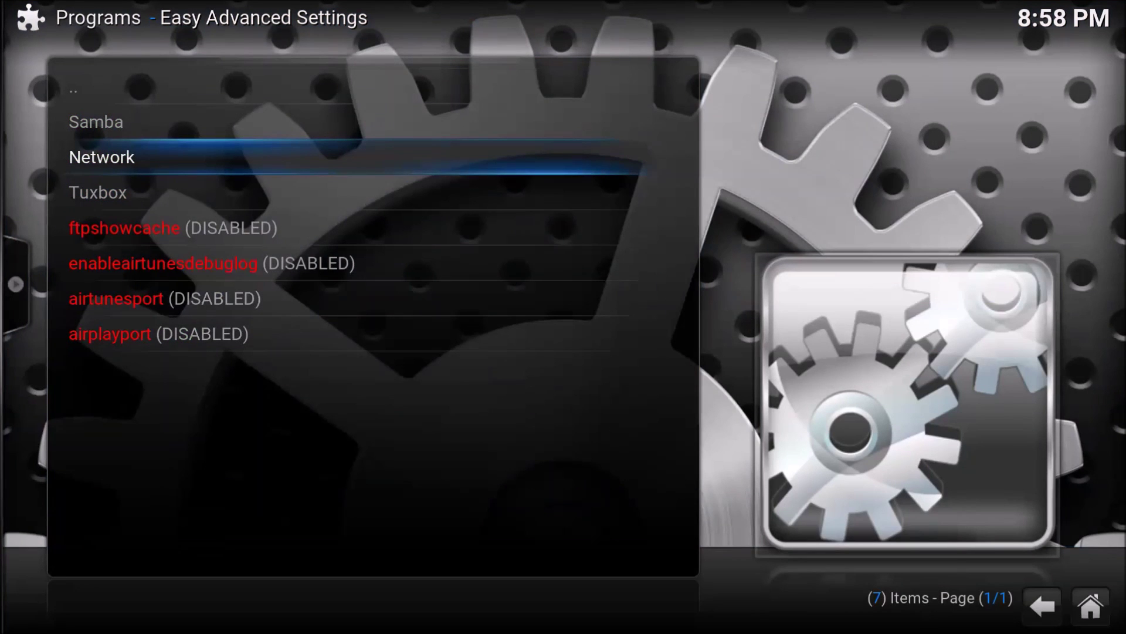
key(BackSpace)
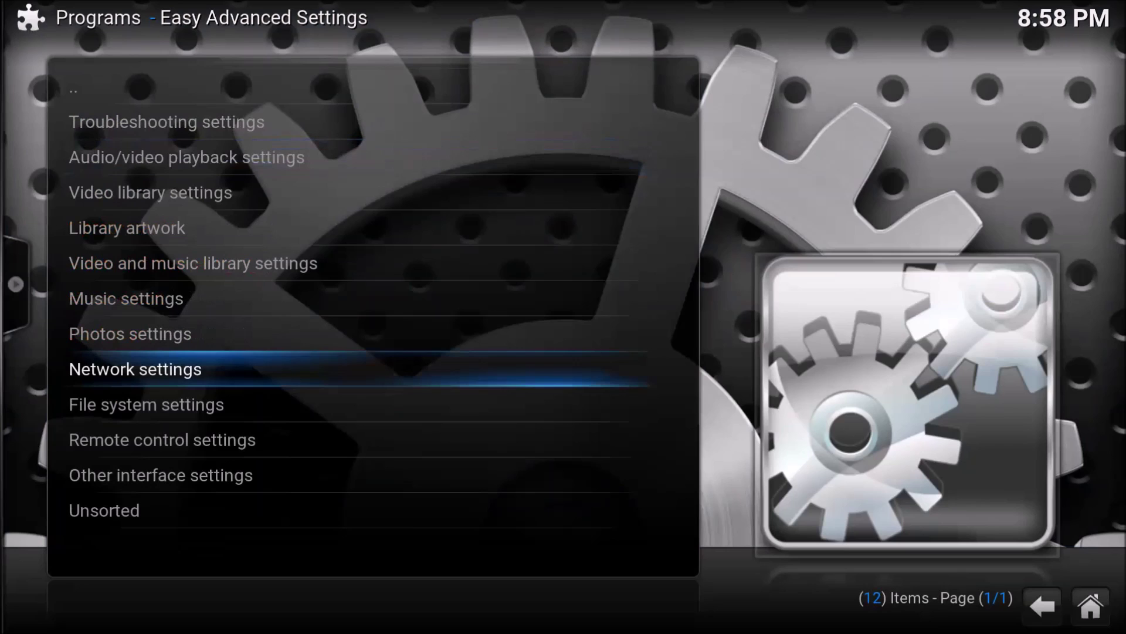
key(BackSpace)
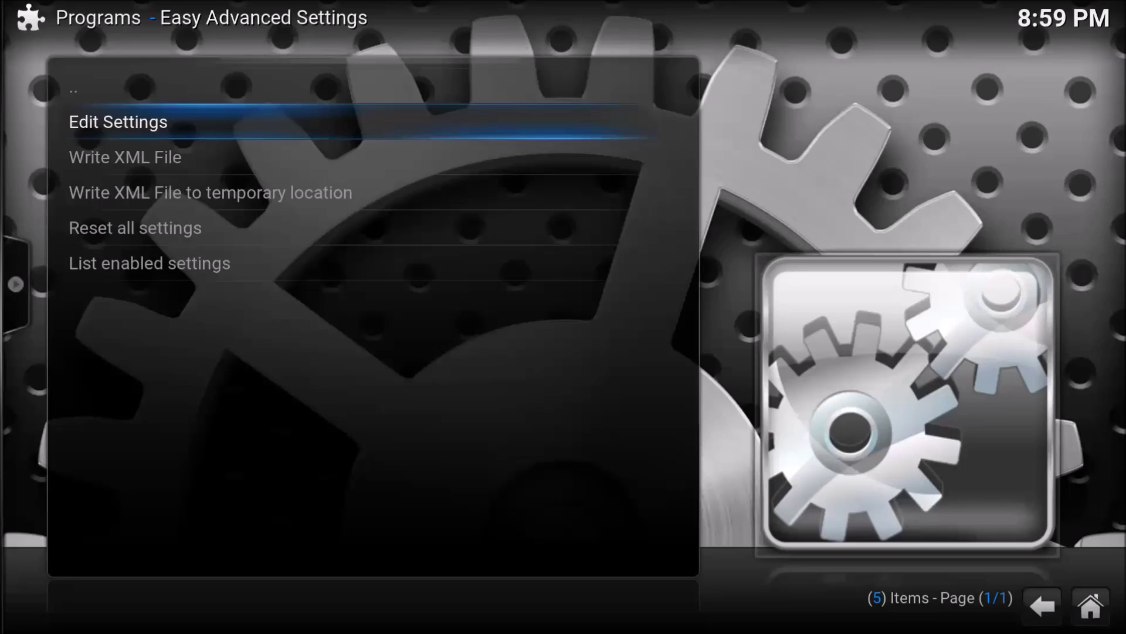
key(Down)
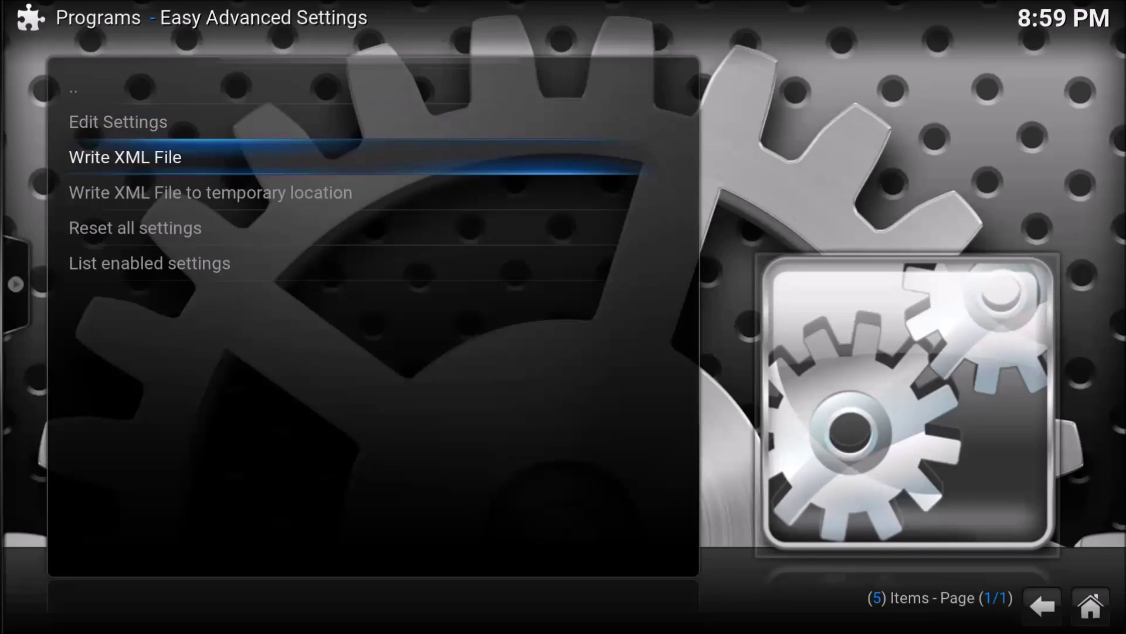
key(Return)
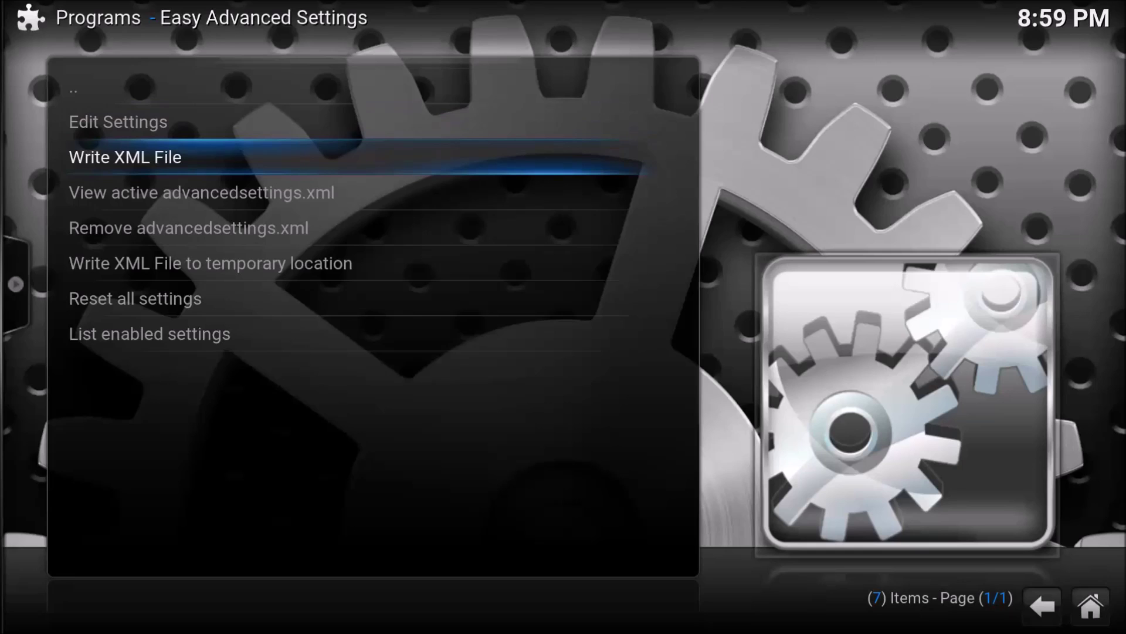
key(Escape)
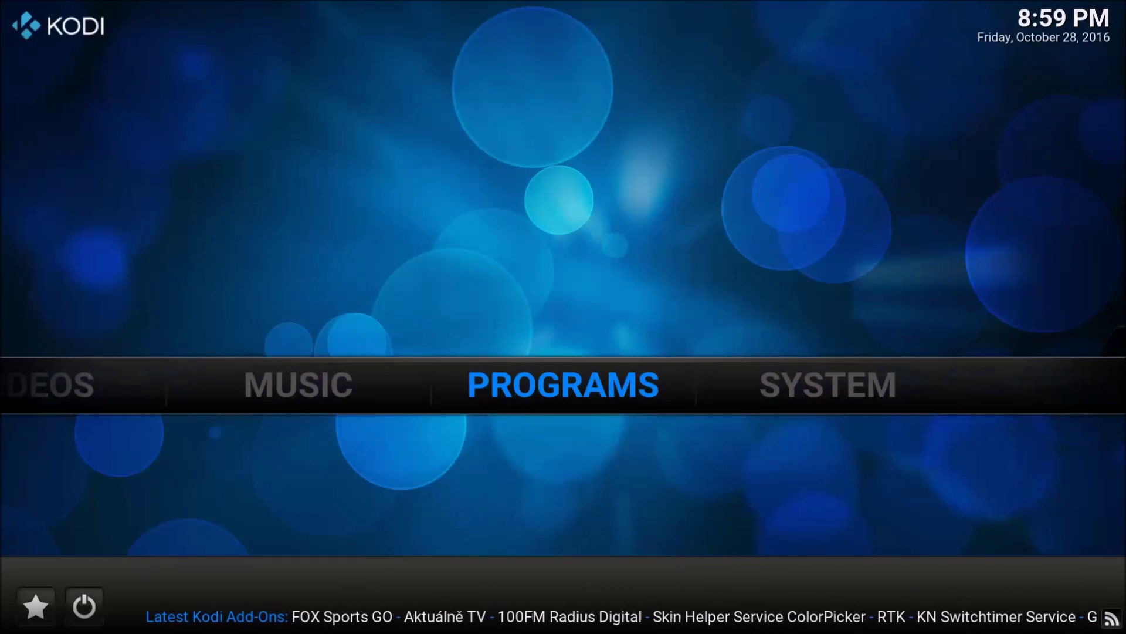